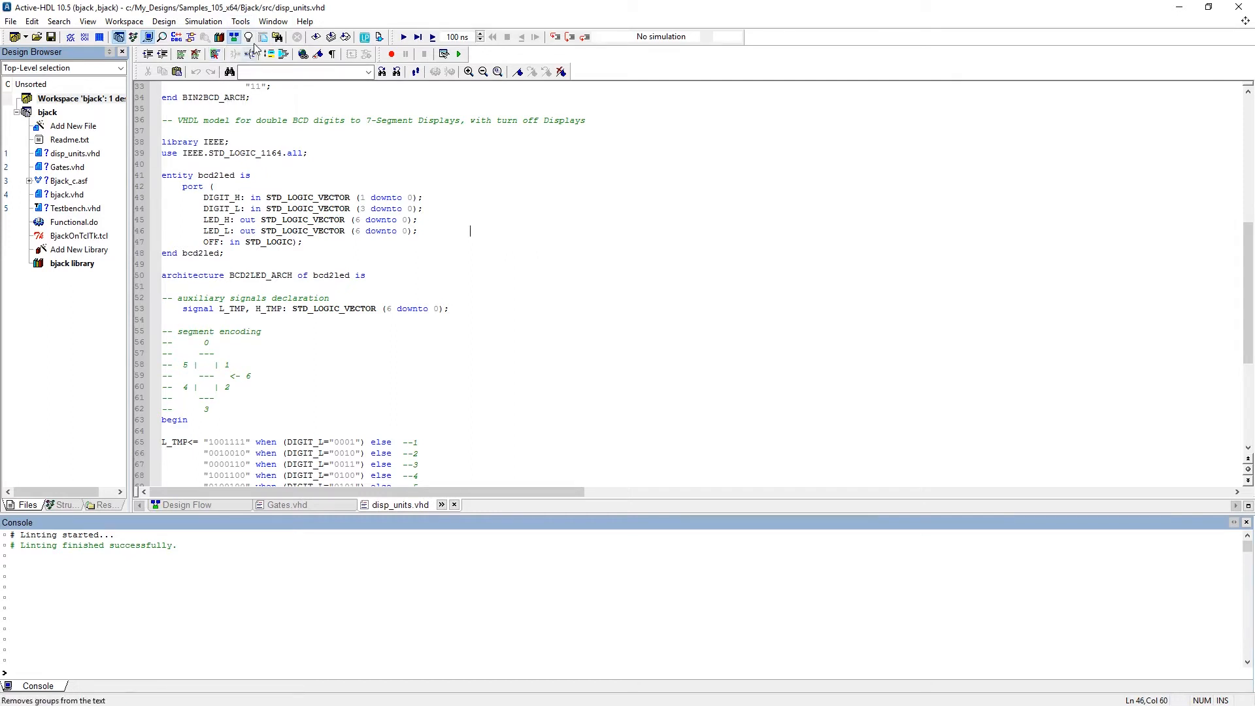
# Check the ALINT-PRO installation directory in the linting preferences
pyautogui.click(240, 23)
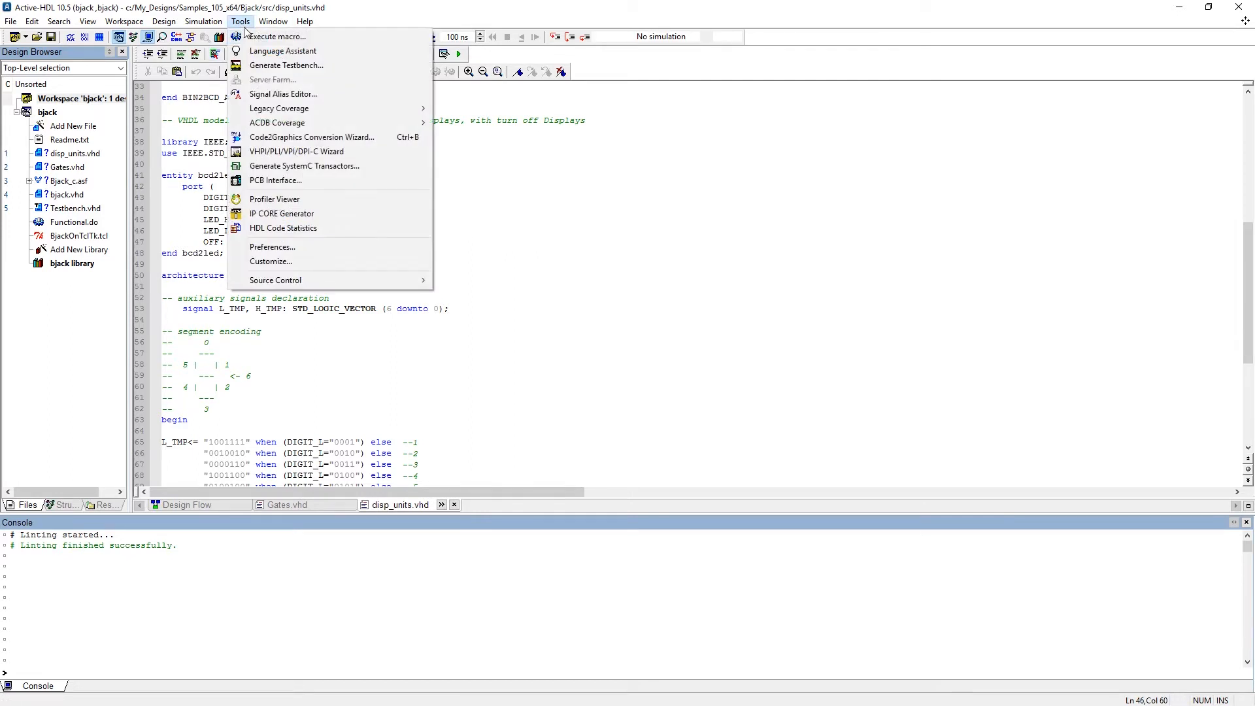
pyautogui.click(340, 247)
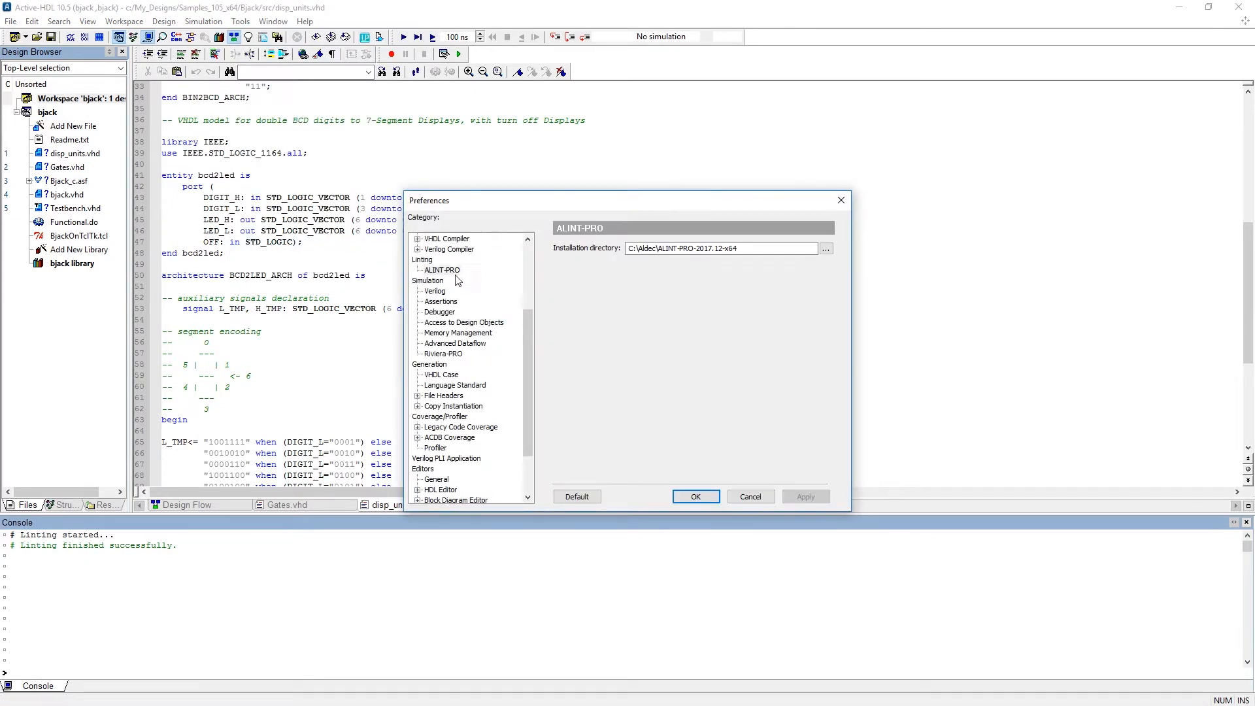
pyautogui.scroll(1, 458, 280)
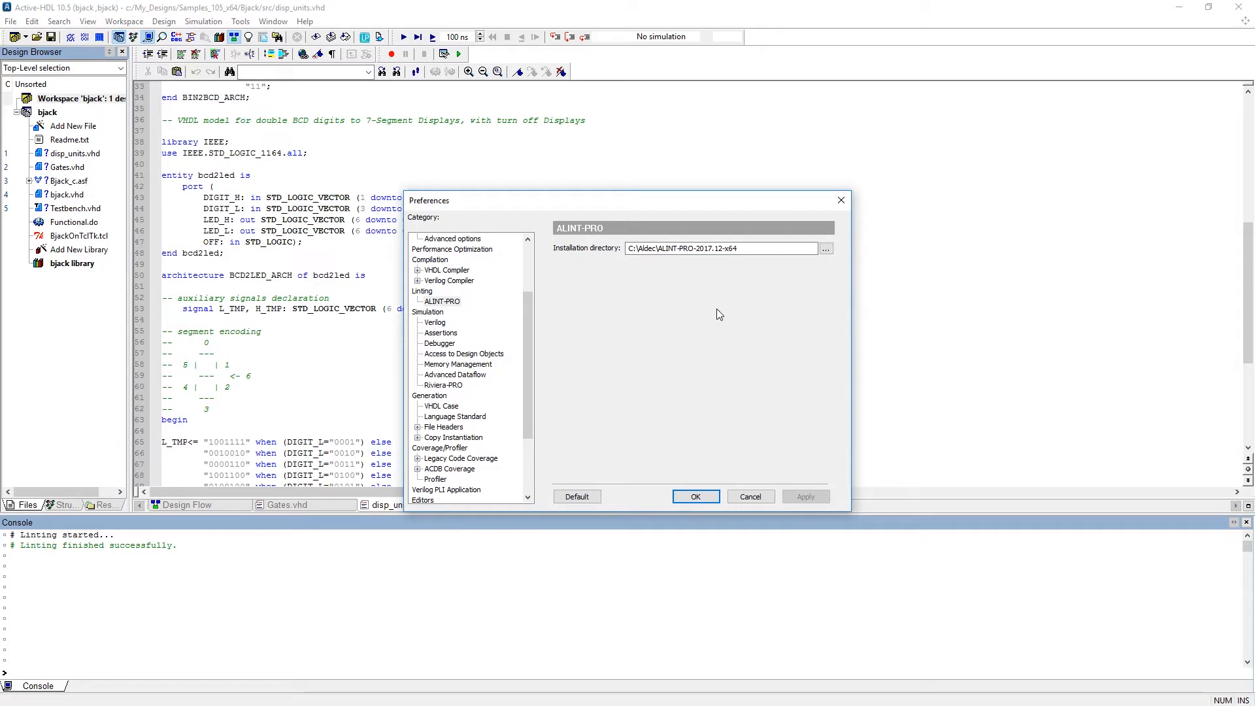
pyautogui.click(695, 498)
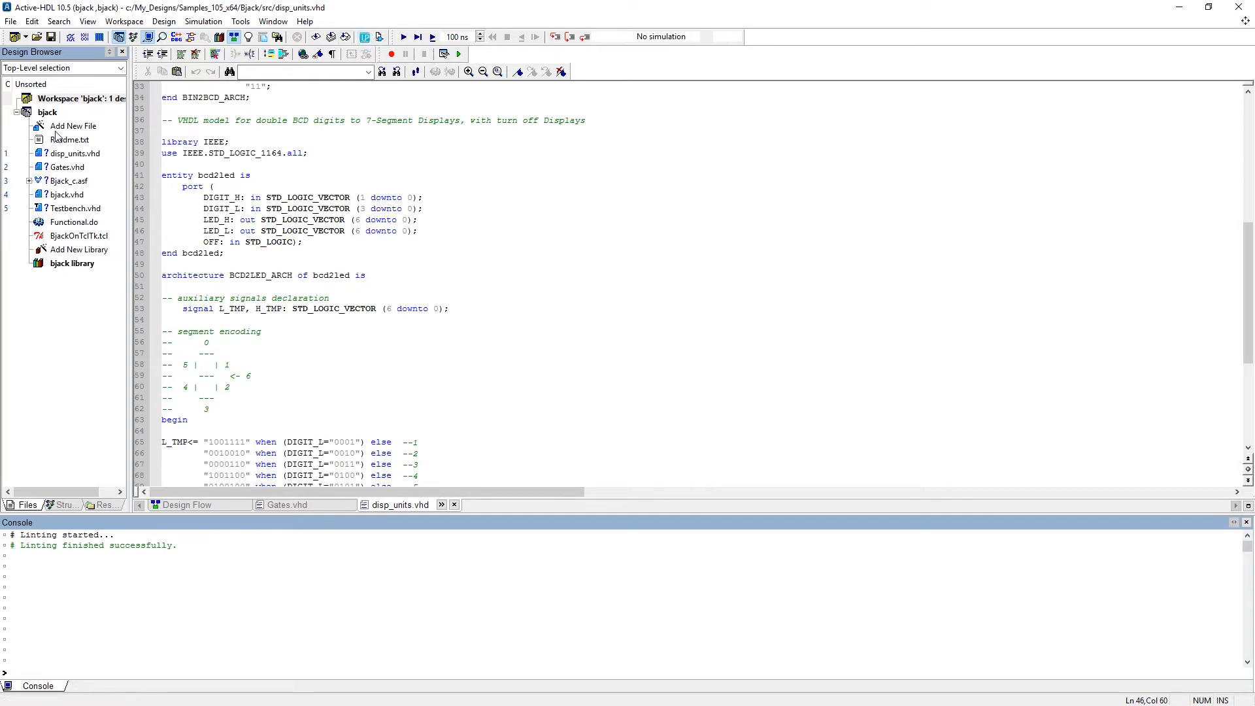
pyautogui.click(71, 155)
pyautogui.keyDown('ctrl'); pyautogui.click(68, 167); pyautogui.keyUp('ctrl')
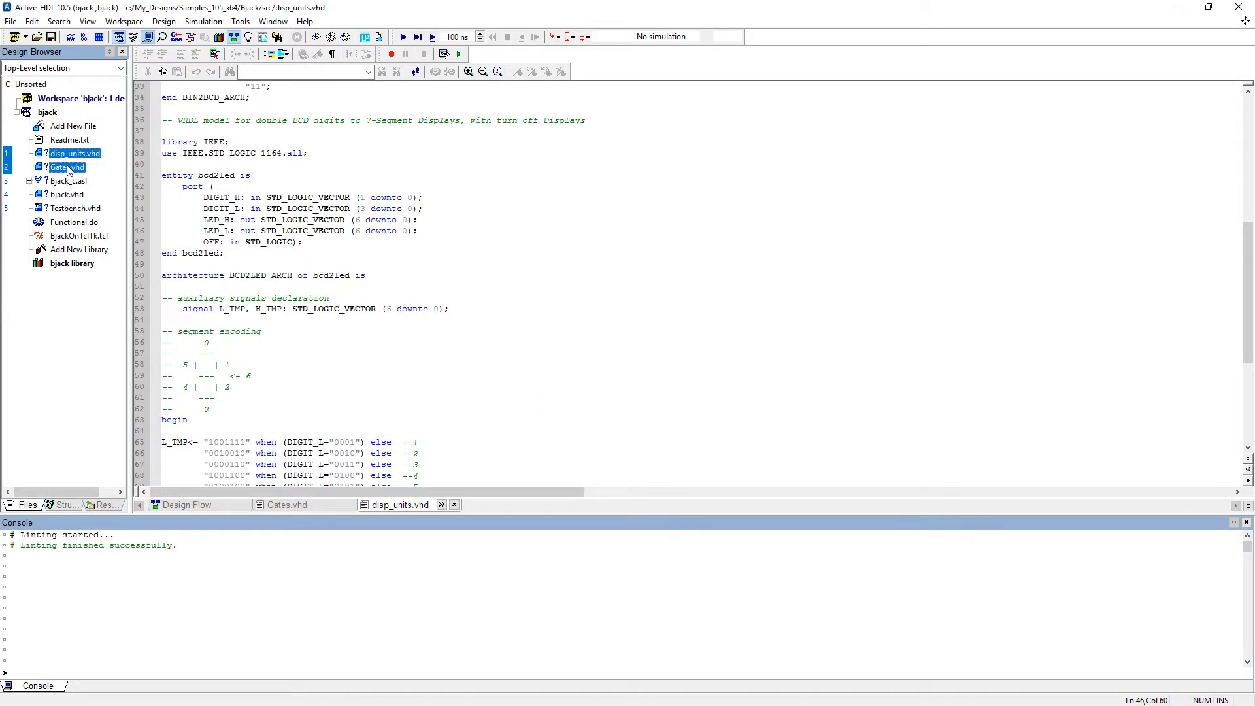
pyautogui.rightClick(68, 168)
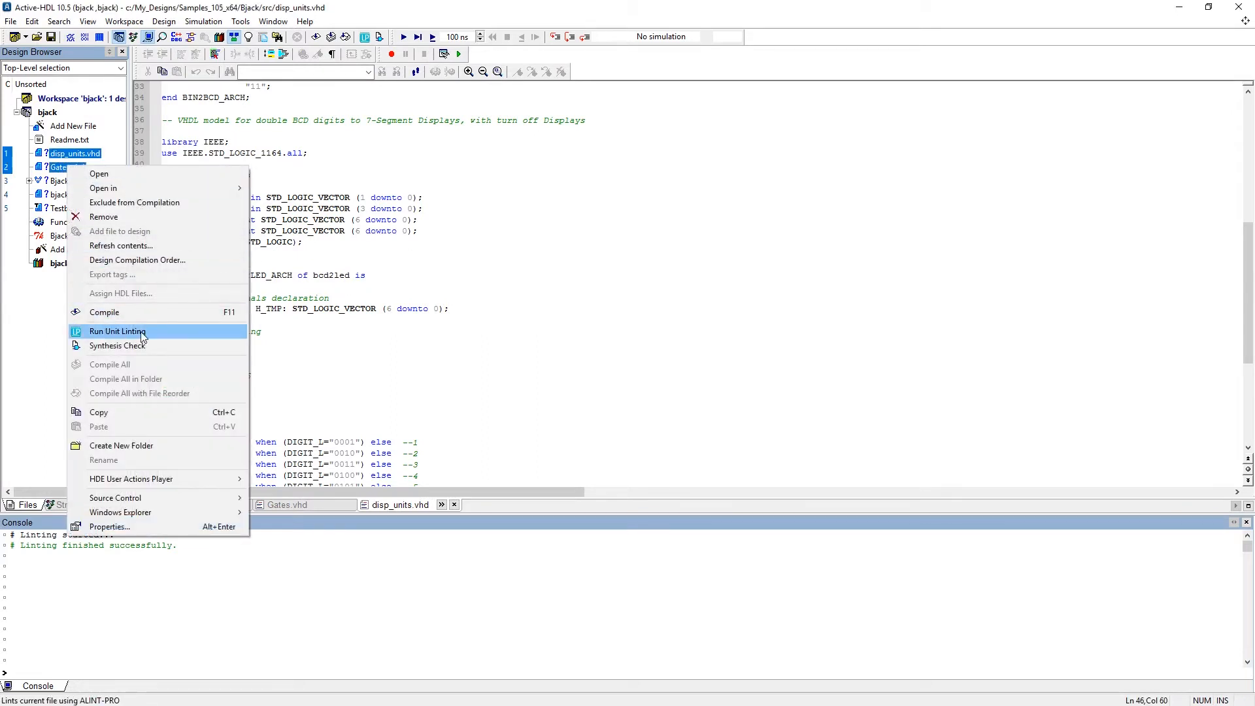
pyautogui.click(411, 265)
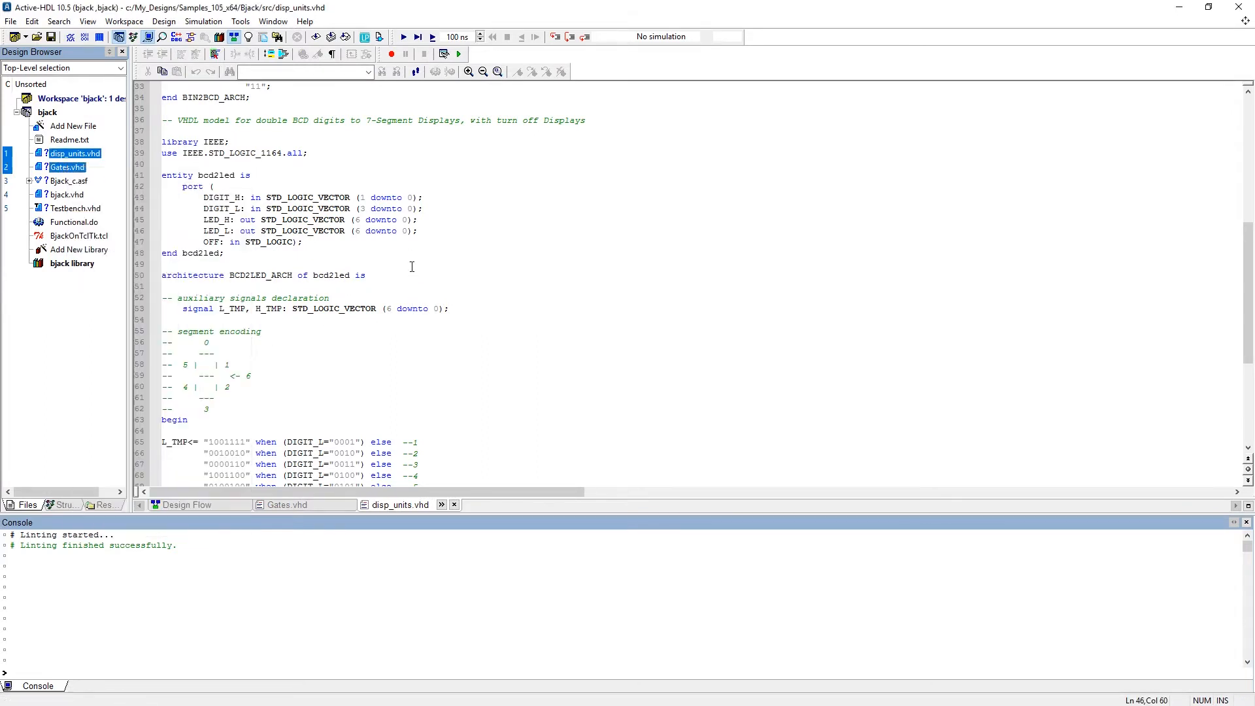
# Run unit linting on the open disp_units.vhd source file
pyautogui.click(425, 219)
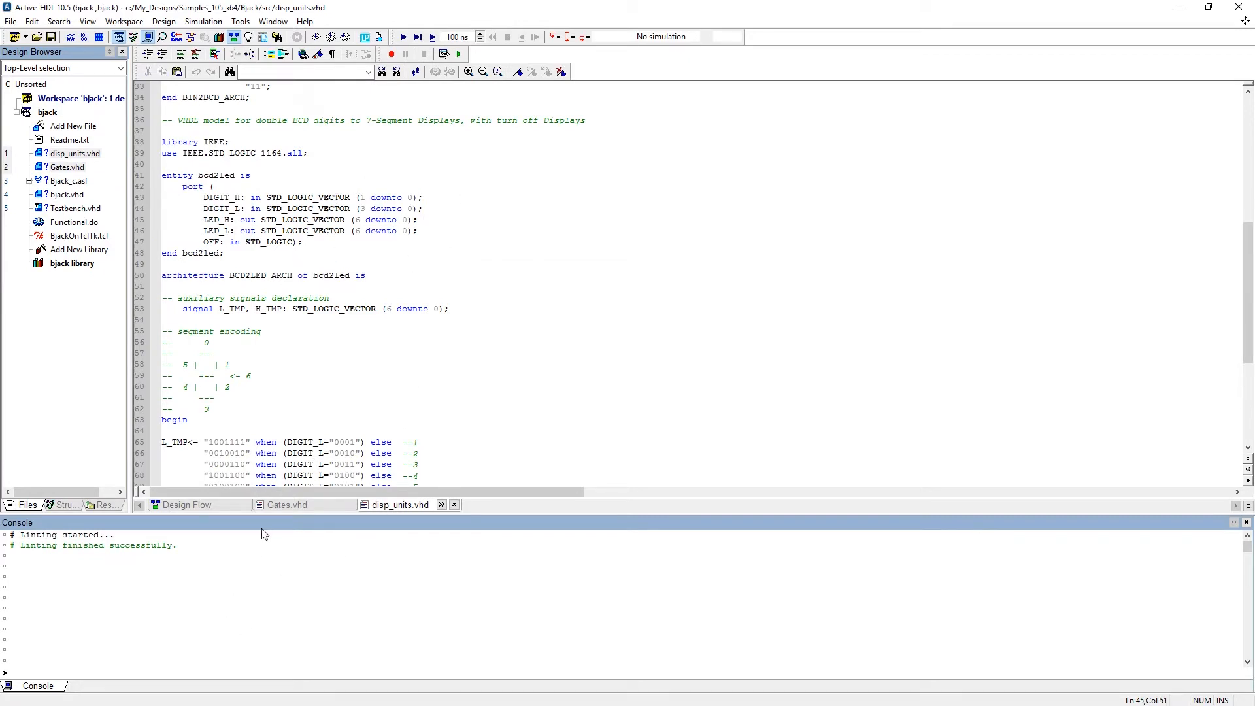
pyautogui.click(364, 38)
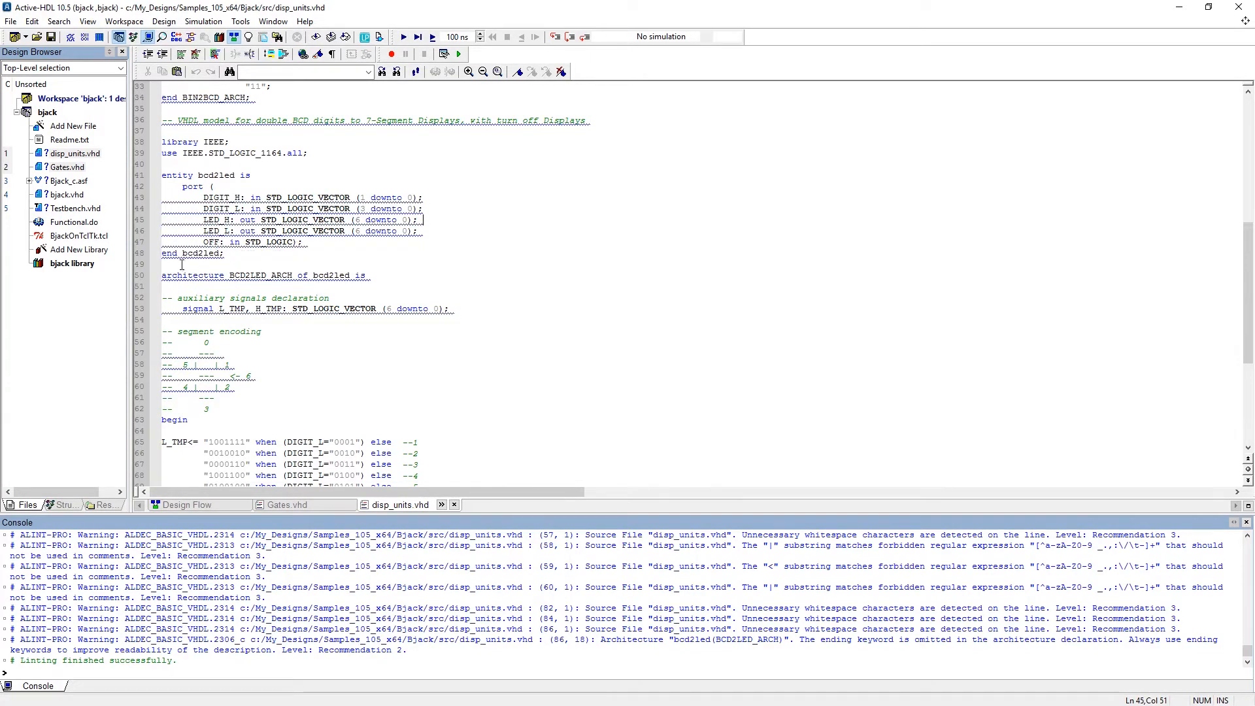
# Jump from the STARC_VHDL.1.1.6.1 warning about the BCD2LED_ARCH architecture name to its source line and read the warnings there
pyautogui.moveTo(252, 219)
pyautogui.scroll(4, 220, 572)
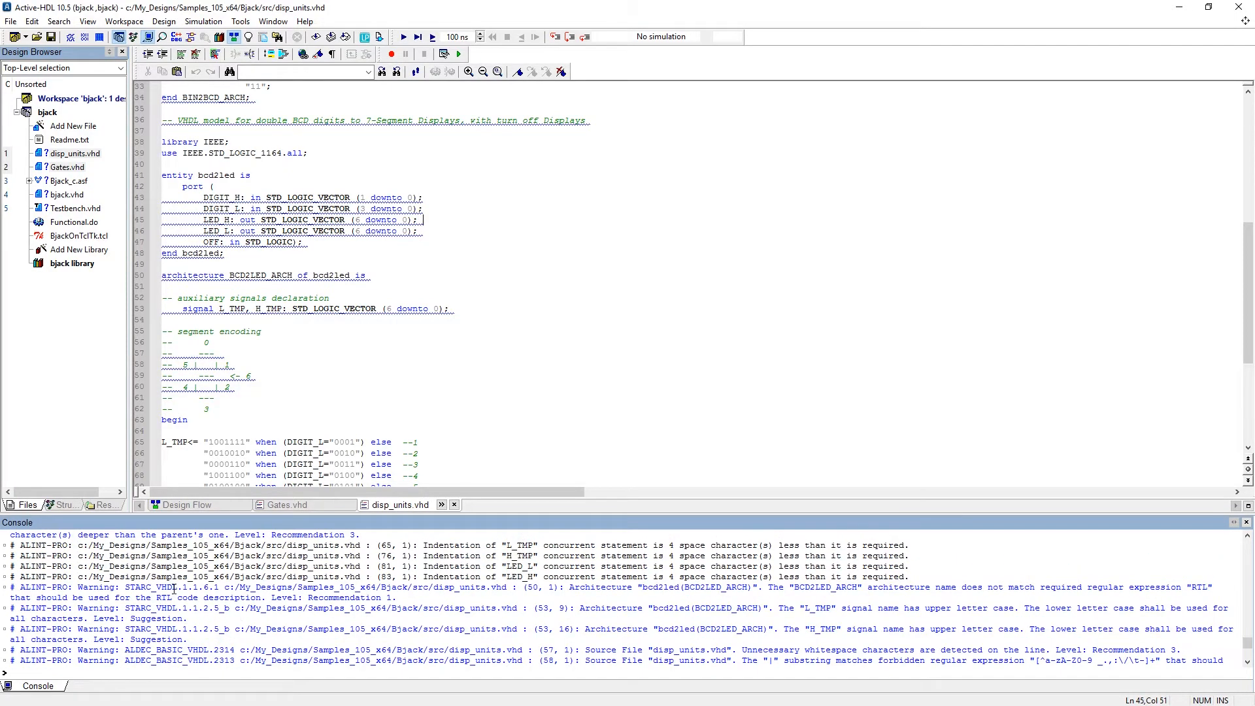
pyautogui.doubleClick(174, 588)
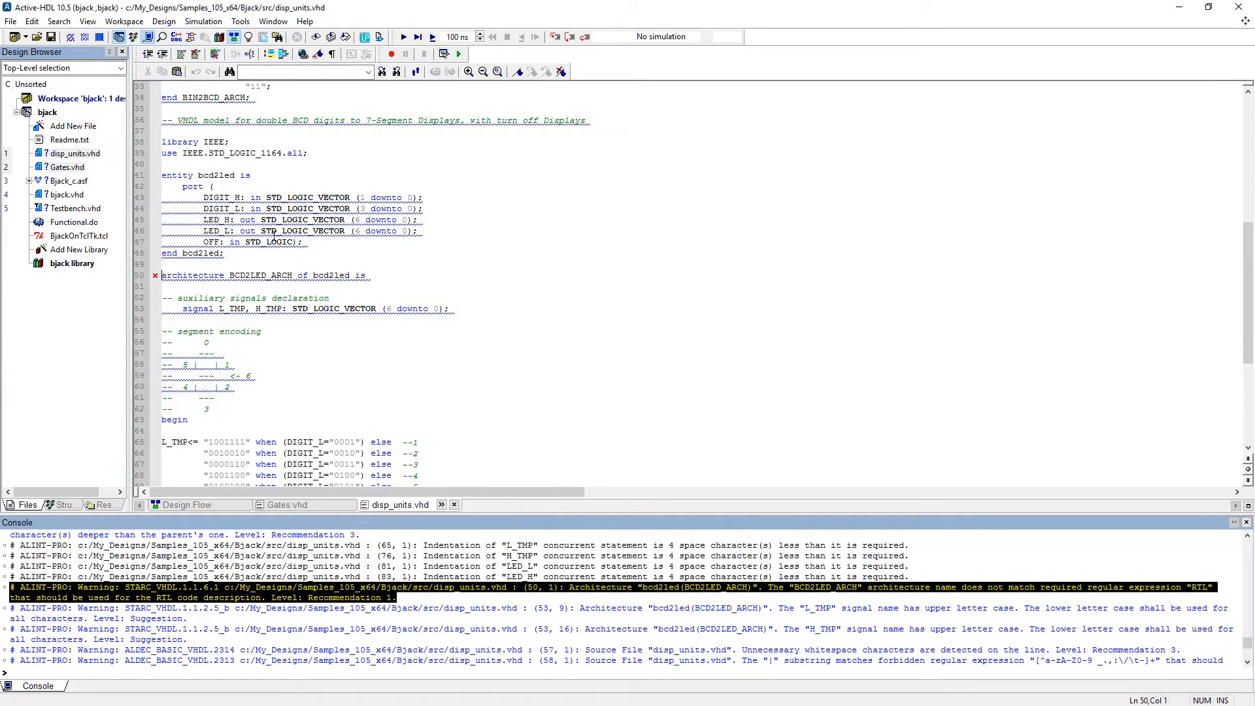
pyautogui.moveTo(316, 275)
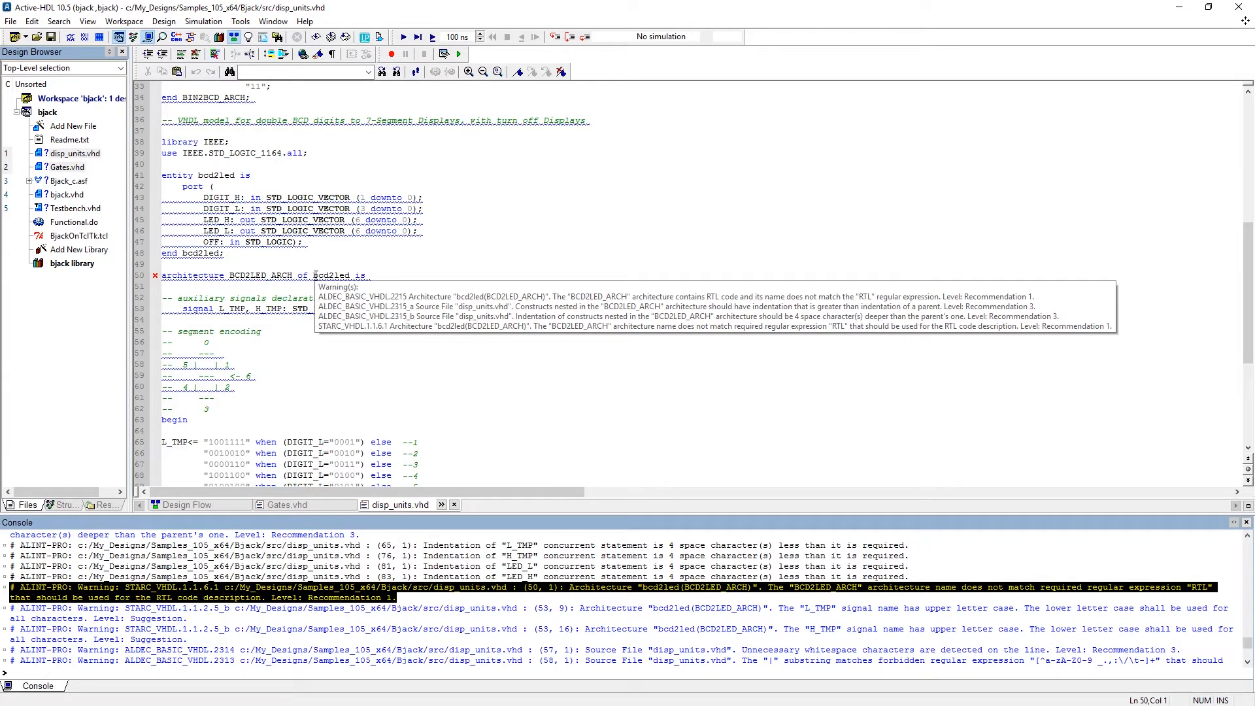
pyautogui.click(397, 275)
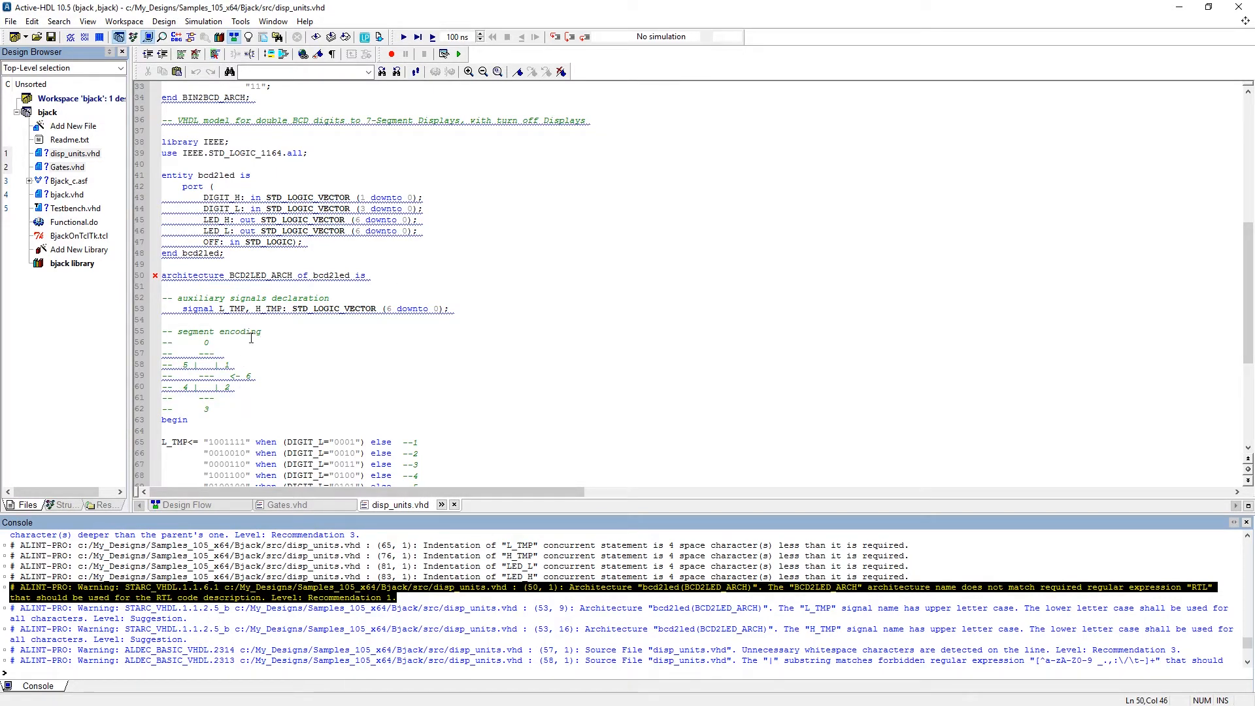
# Open the workspace's ALINT-PRO project policy and view the policy export dialog without saving a file
pyautogui.rightClick(57, 100)
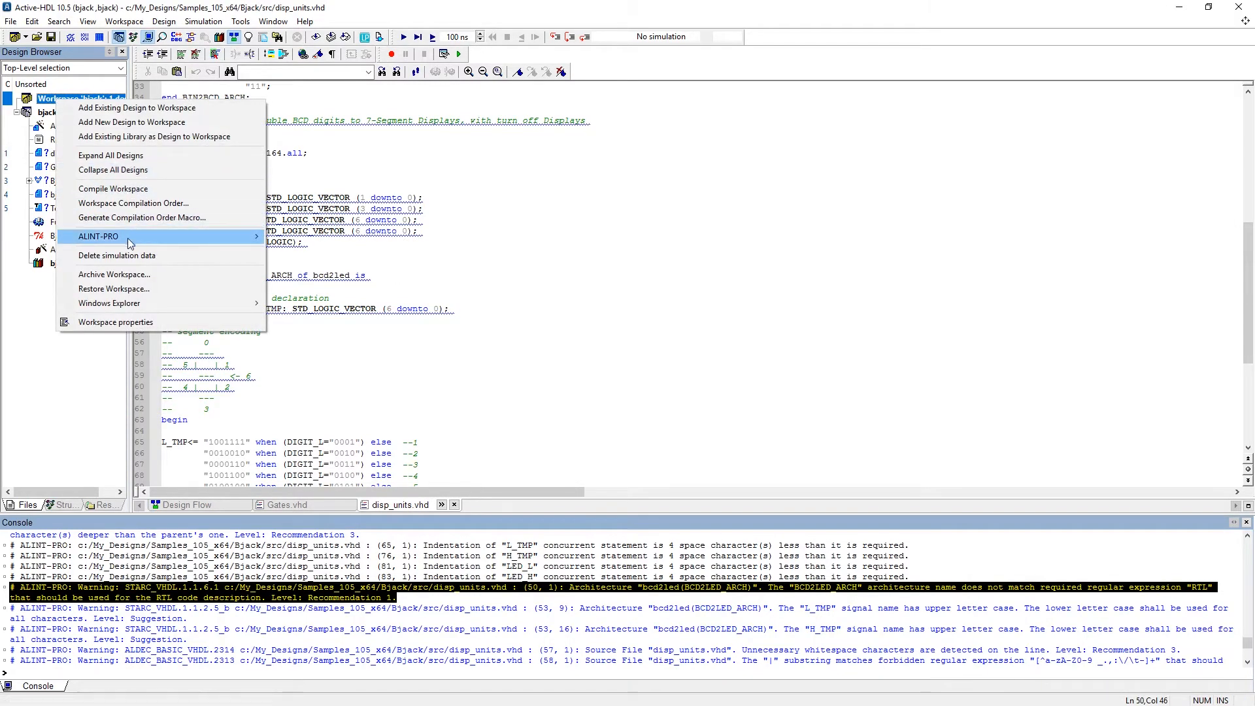
pyautogui.moveTo(115, 241)
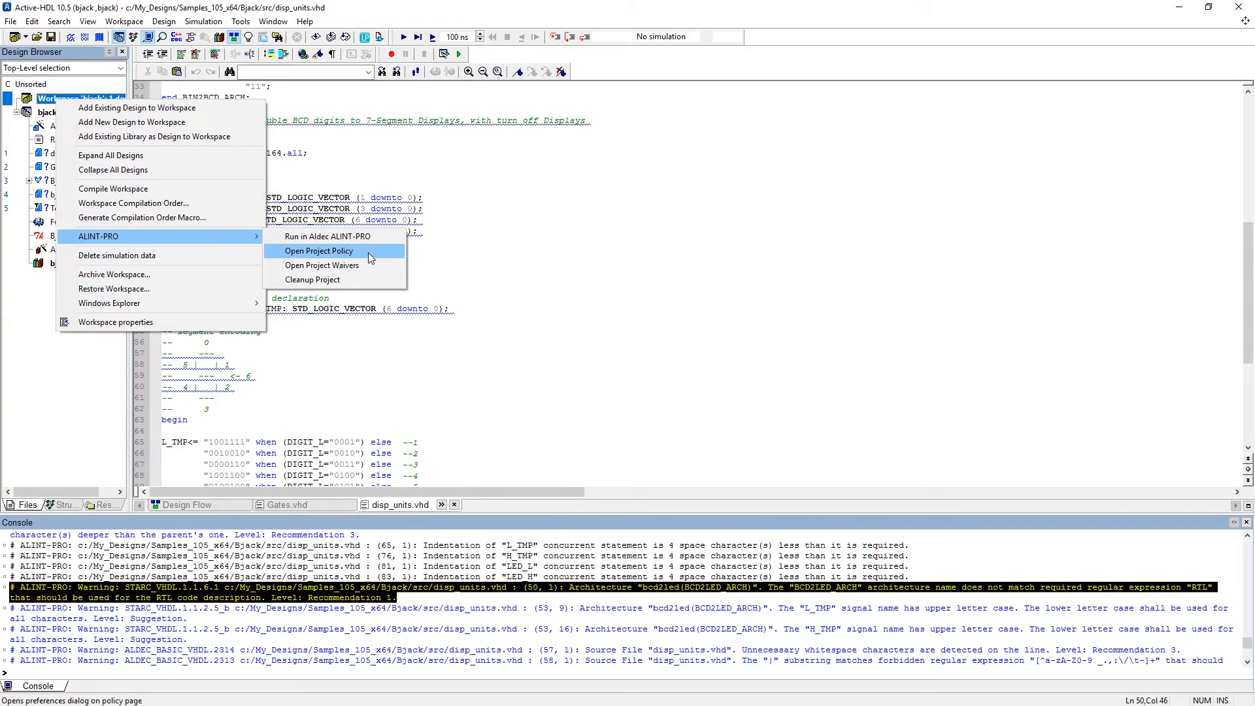
pyautogui.click(365, 252)
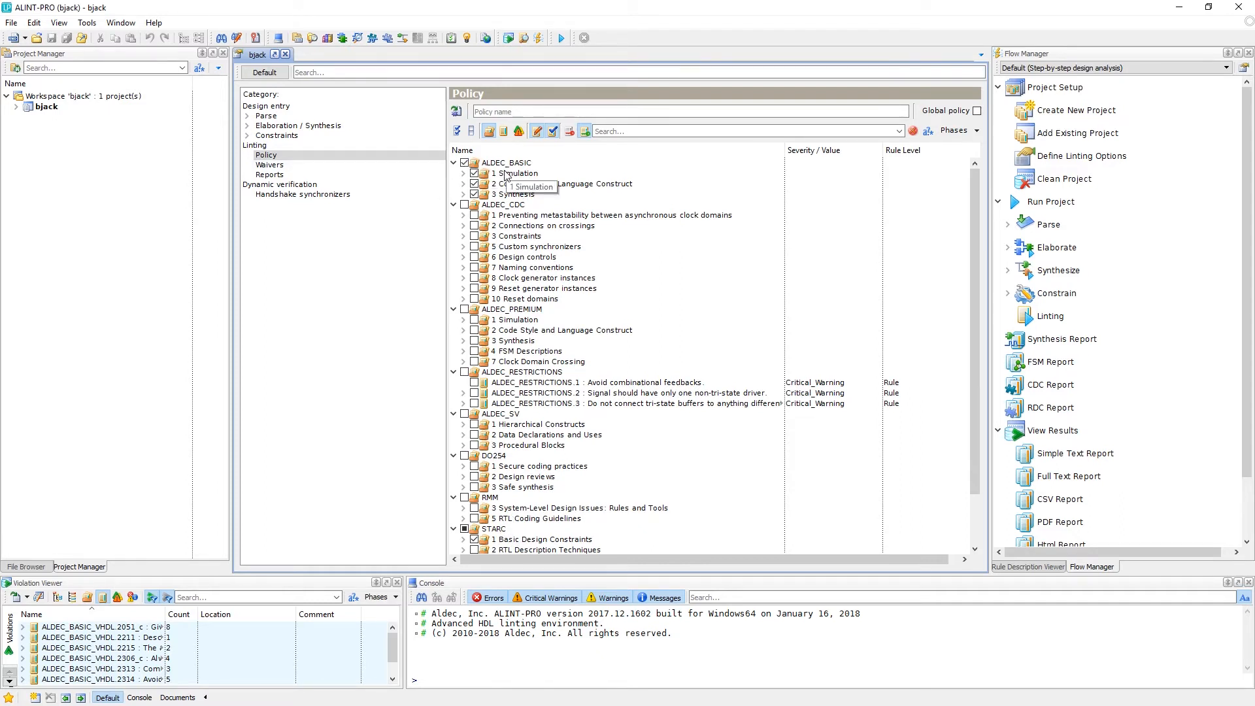
pyautogui.click(457, 115)
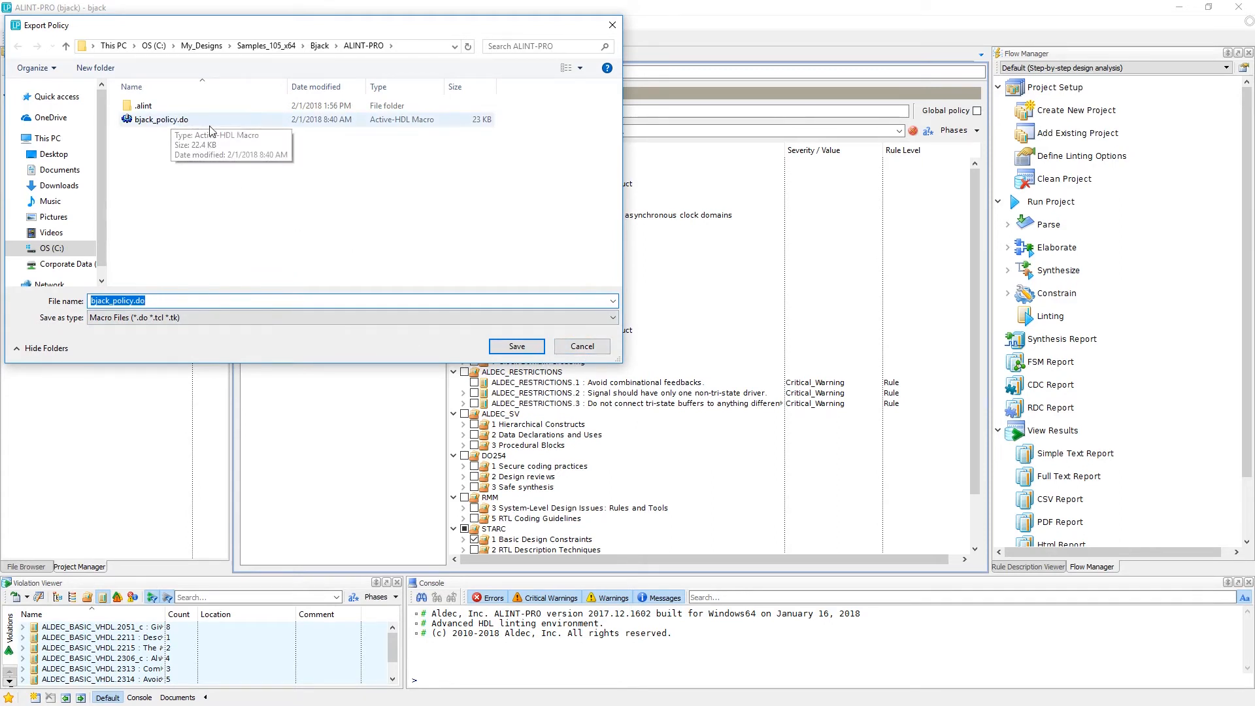
pyautogui.click(571, 345)
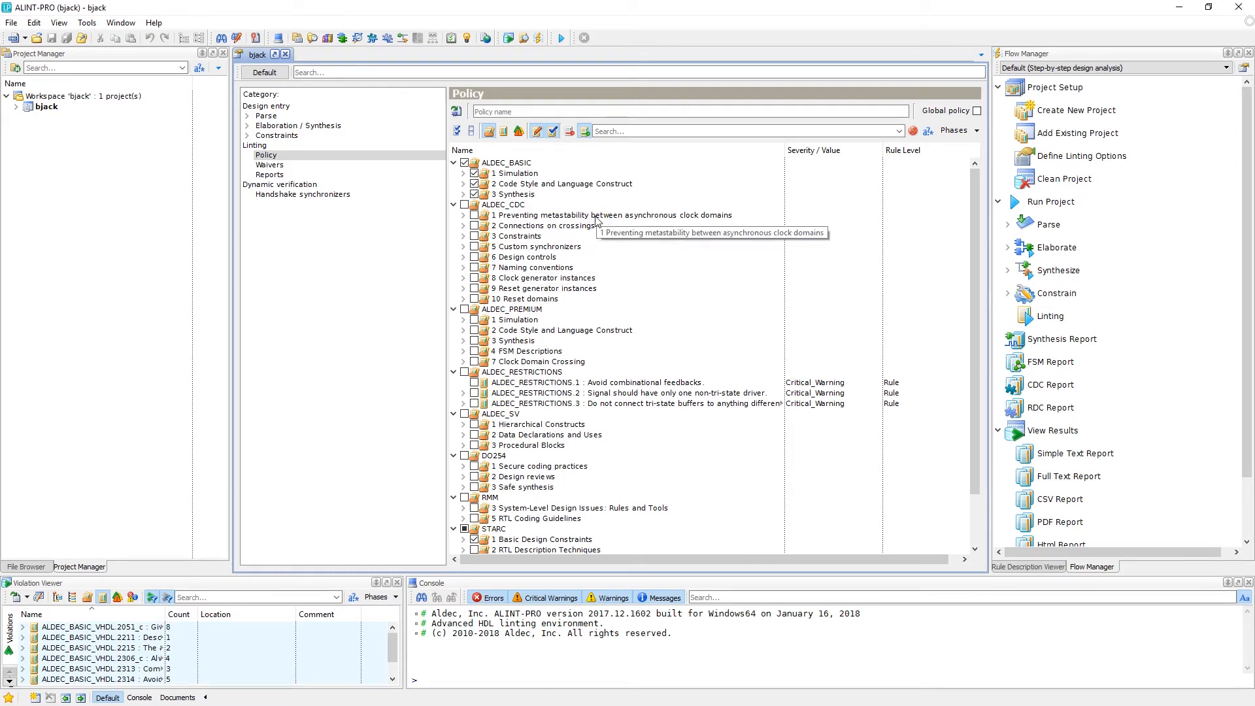
# Disable the ALDEC_BASIC rule set in the project policy, save the change and close ALINT-PRO
pyautogui.click(465, 163)
pyautogui.click(52, 40)
pyautogui.click(1238, 8)
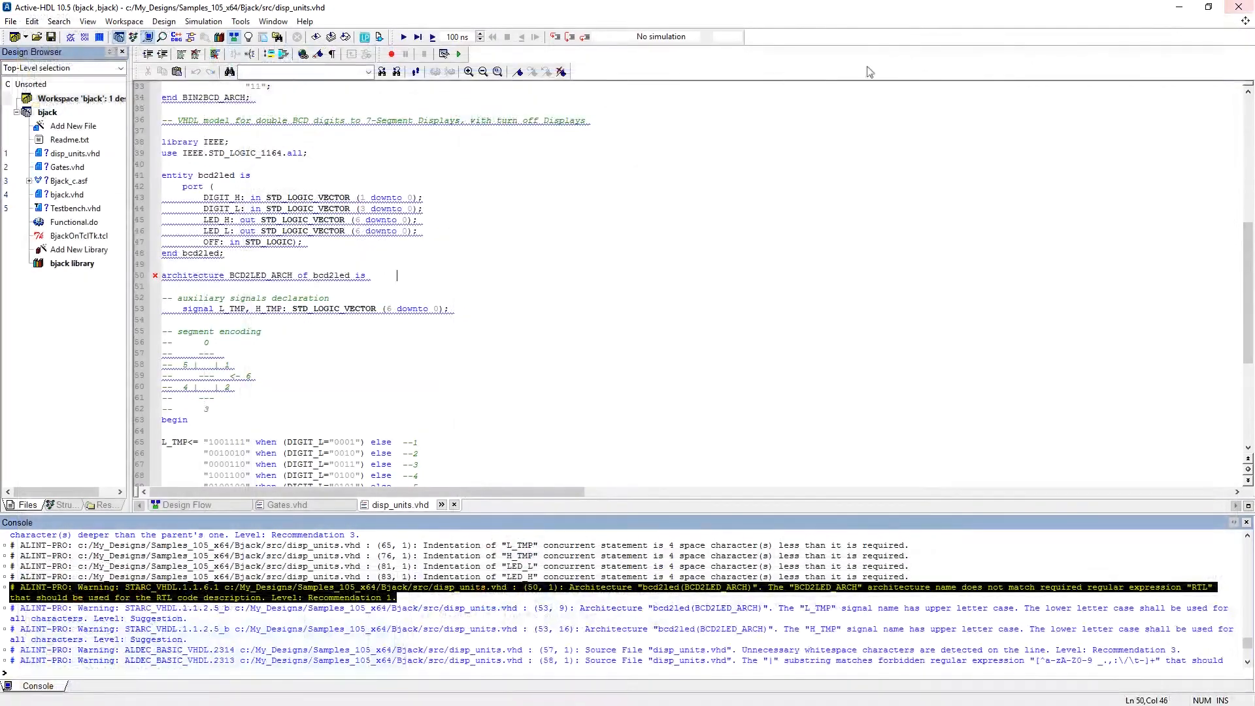
# Rerun unit linting on disp_units.vhd with the modified policy and review the reported warnings
pyautogui.click(364, 37)
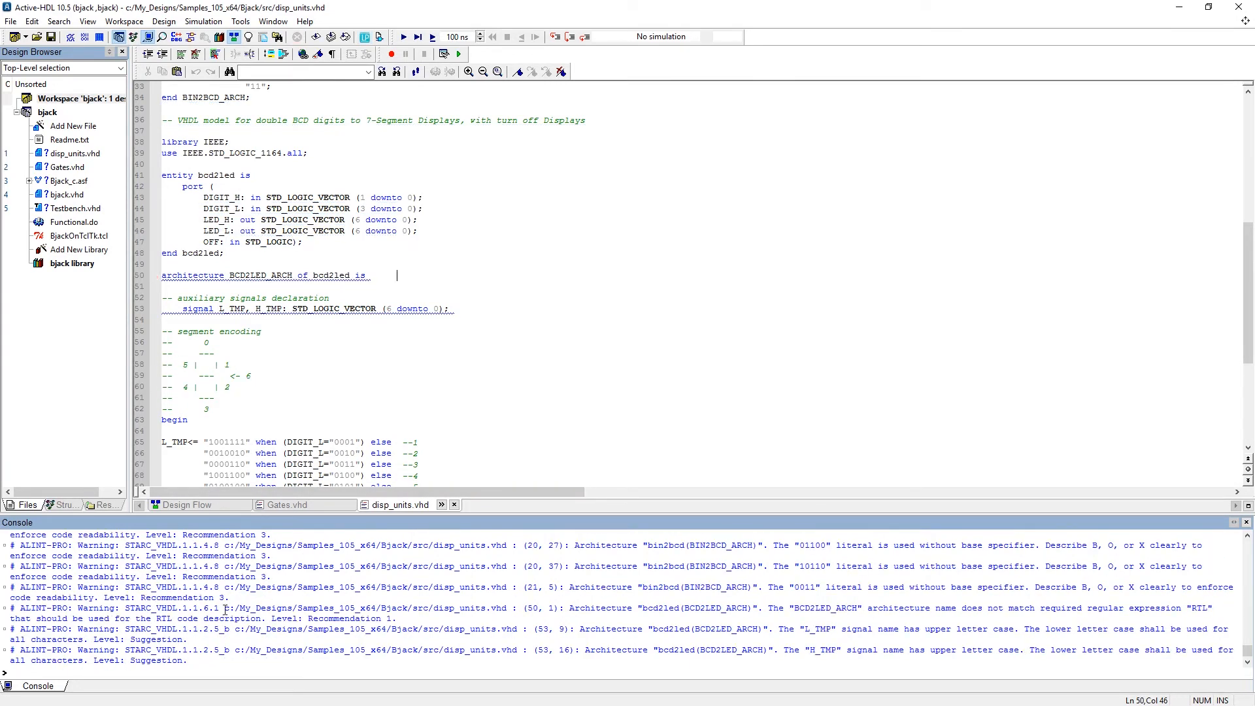
pyautogui.scroll(3, 182, 596)
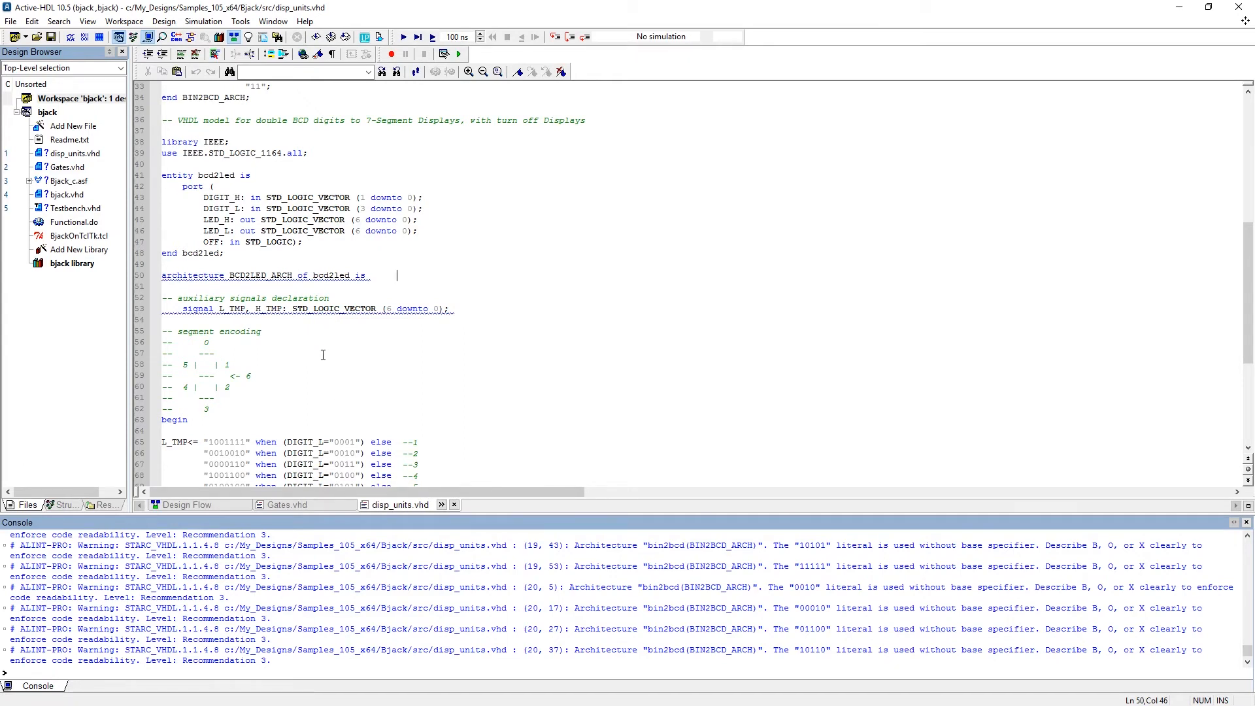
pyautogui.moveTo(258, 305)
# Enable verbose output for ALINT-PRO unit linting in the bjack design settings
pyautogui.rightClick(47, 113)
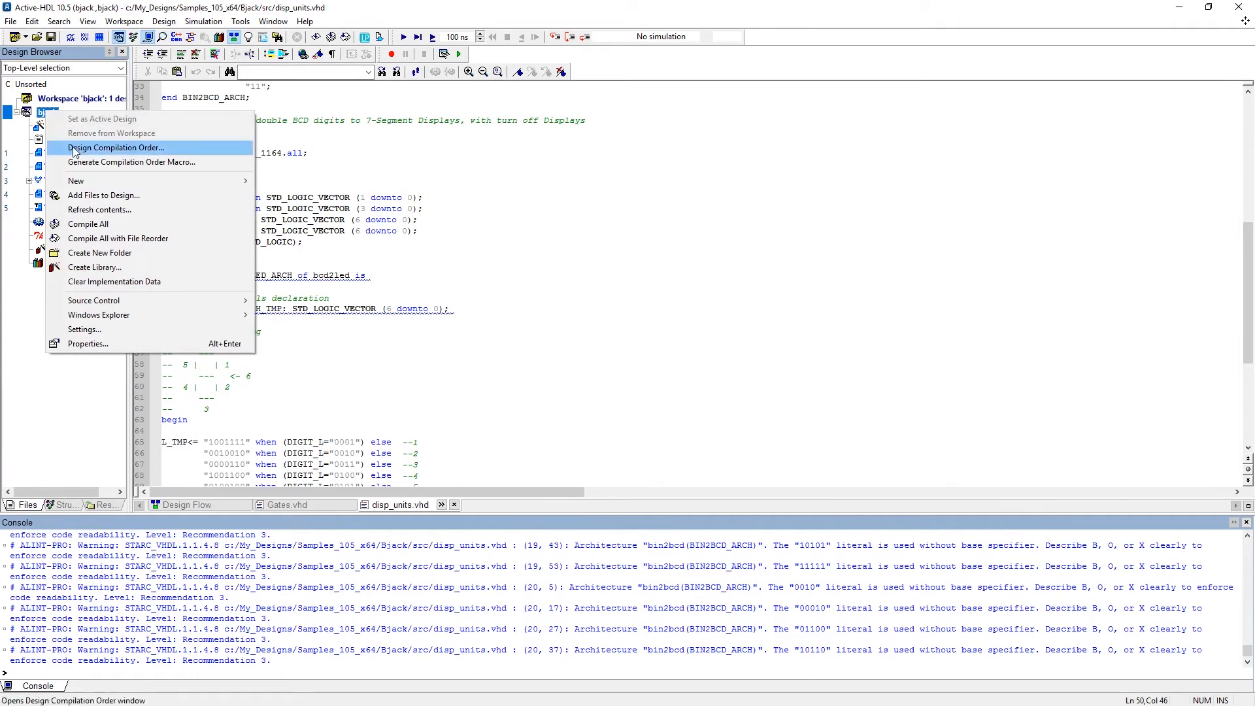
pyautogui.click(100, 332)
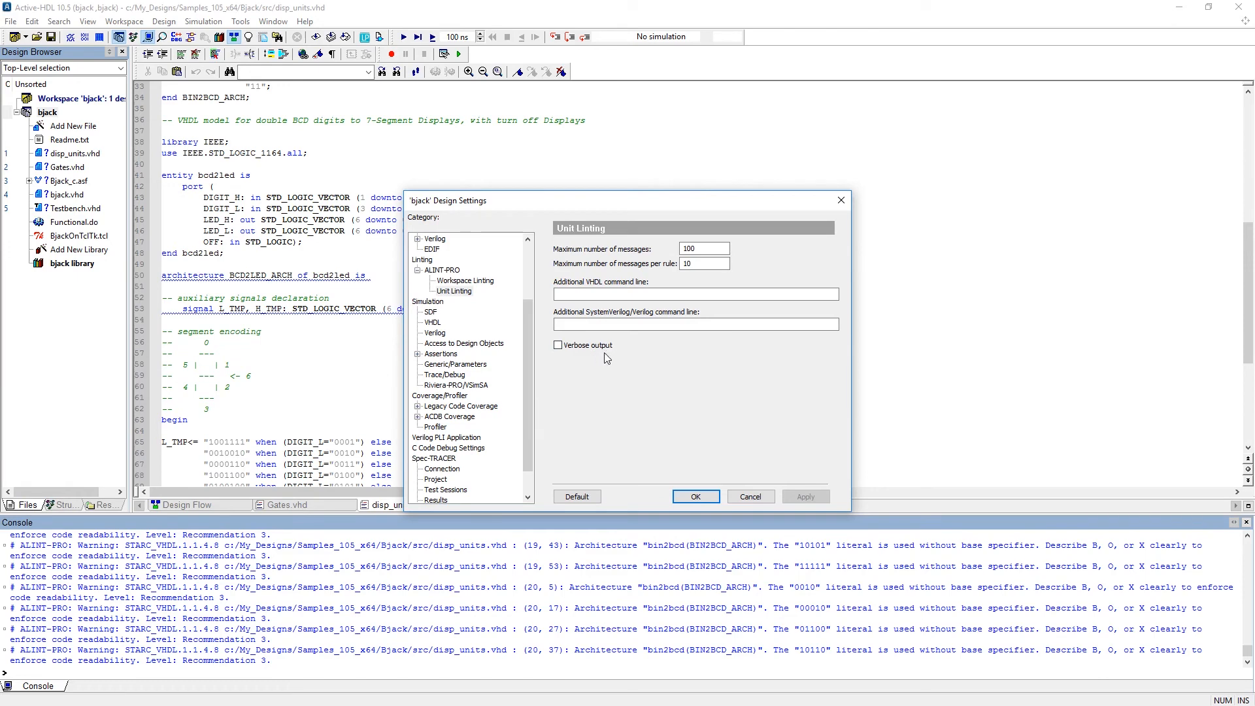
pyautogui.click(558, 346)
pyautogui.click(696, 497)
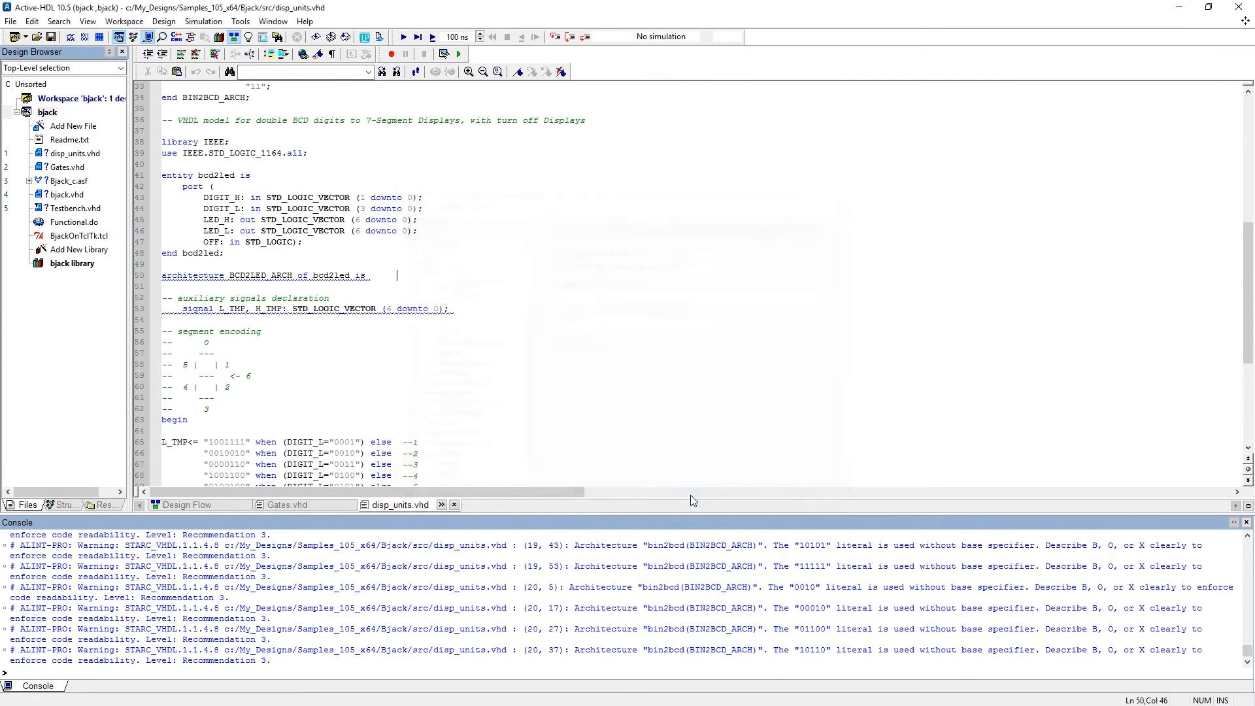
# Run unit linting on disp_units.vhd with verbose output and review the detailed log and violations report
pyautogui.click(365, 39)
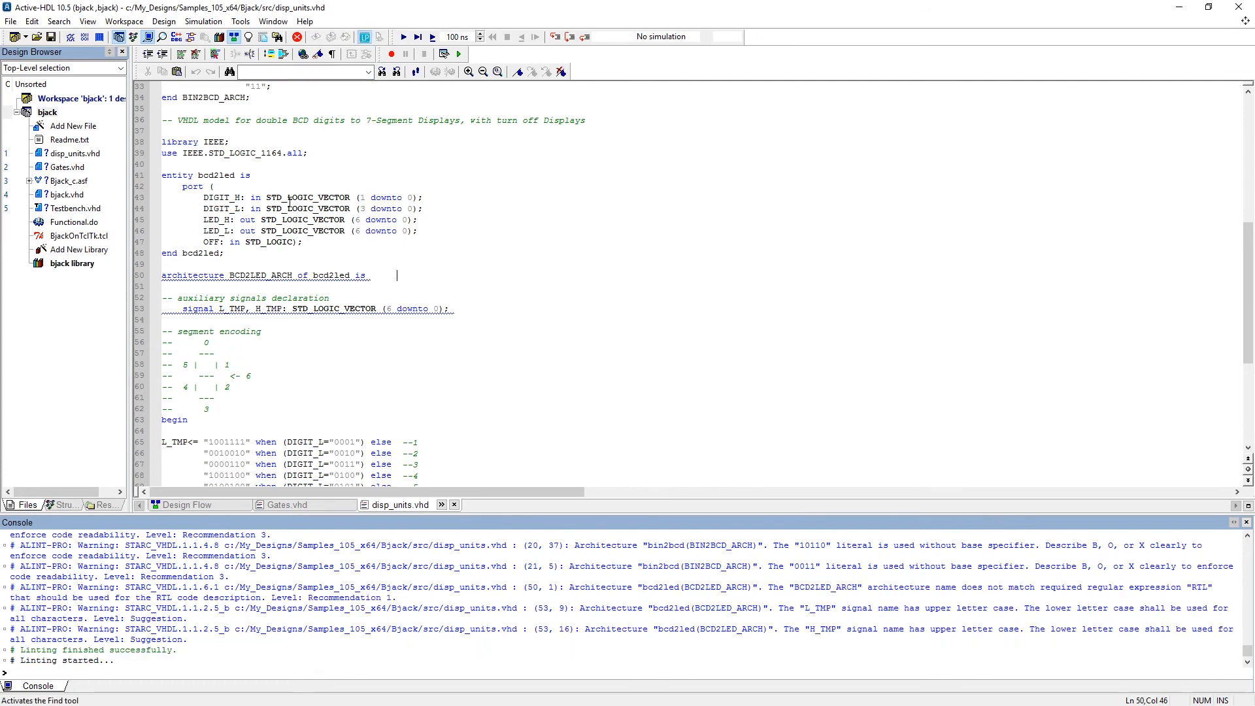
pyautogui.moveTo(110, 635); pyautogui.dragTo(142, 628)
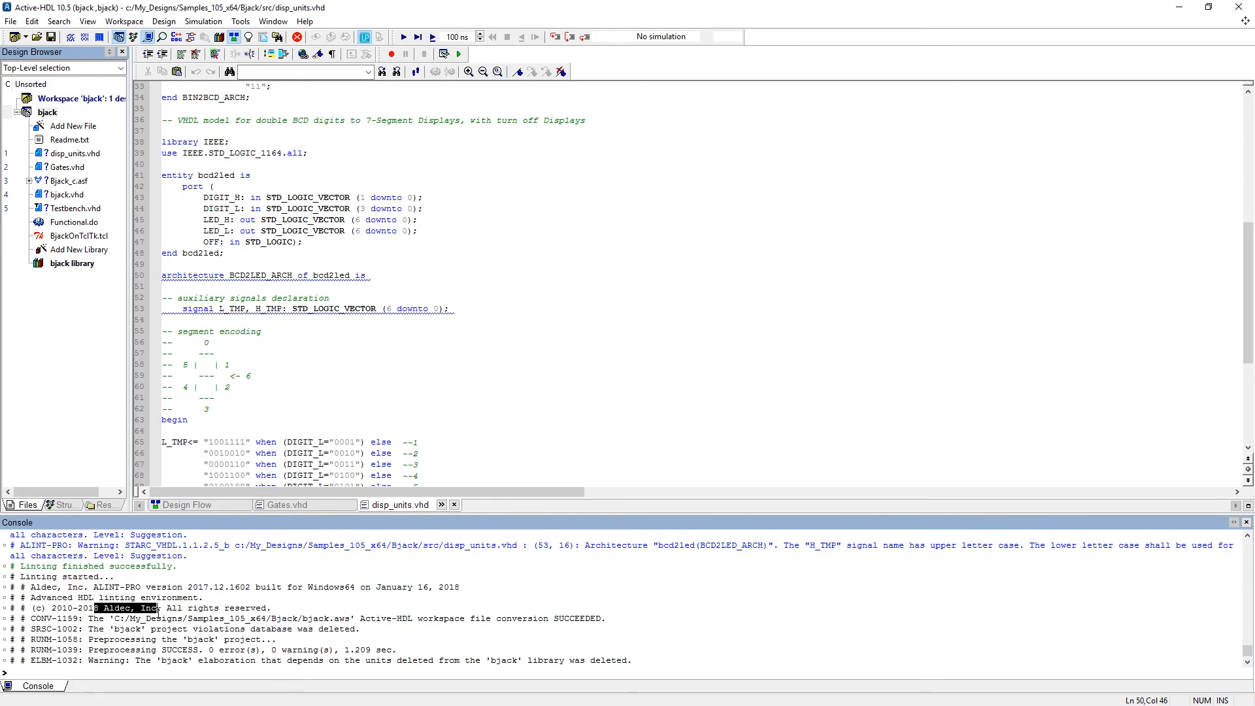
pyautogui.click(158, 619)
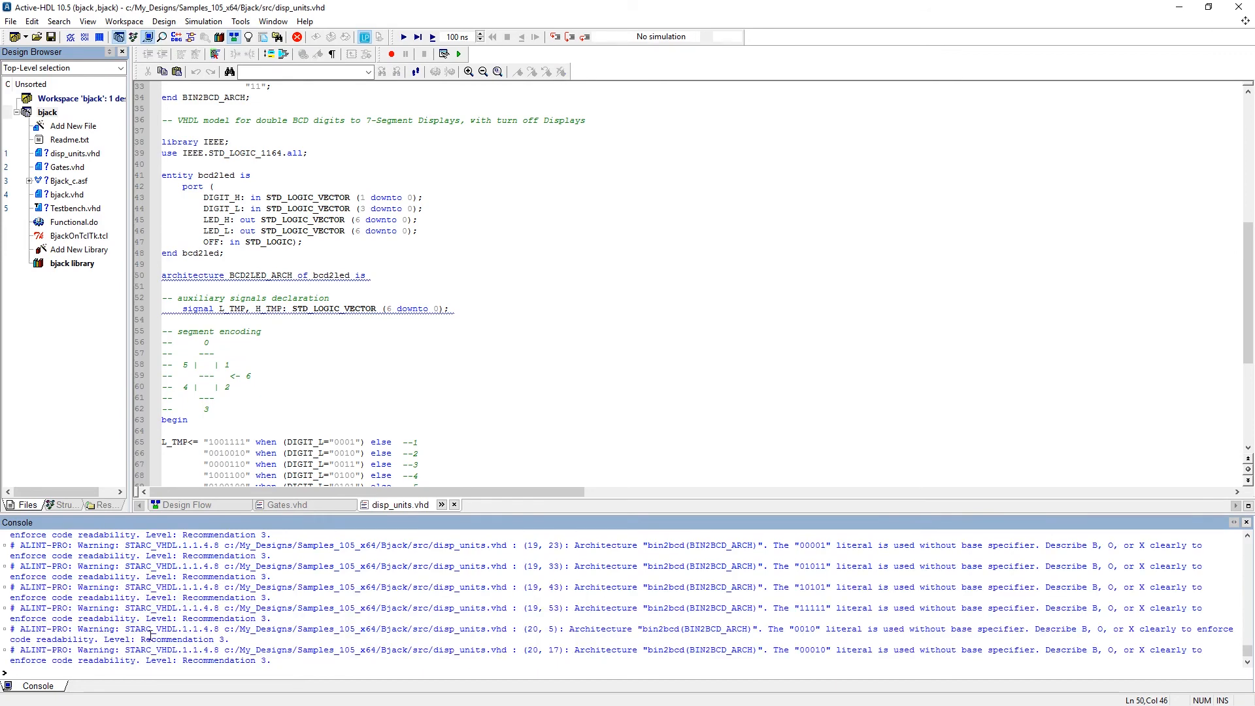
pyautogui.scroll(10, 157, 607)
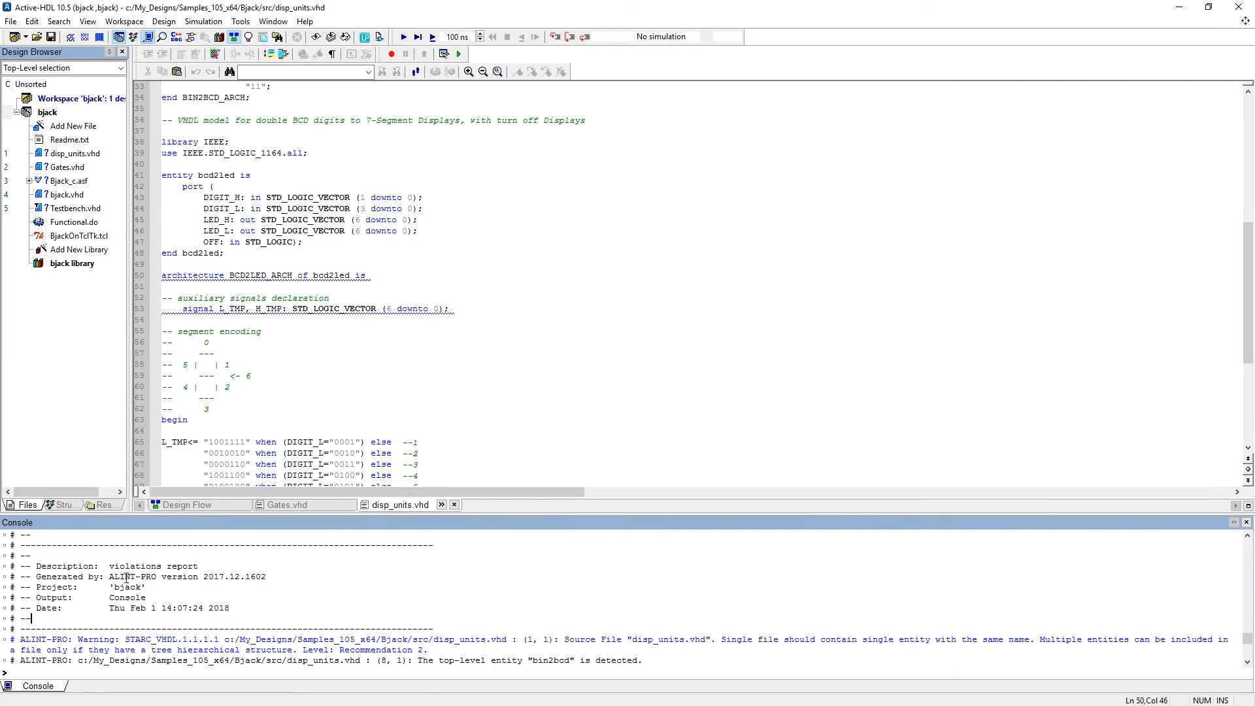
pyautogui.scroll(-4, 126, 577)
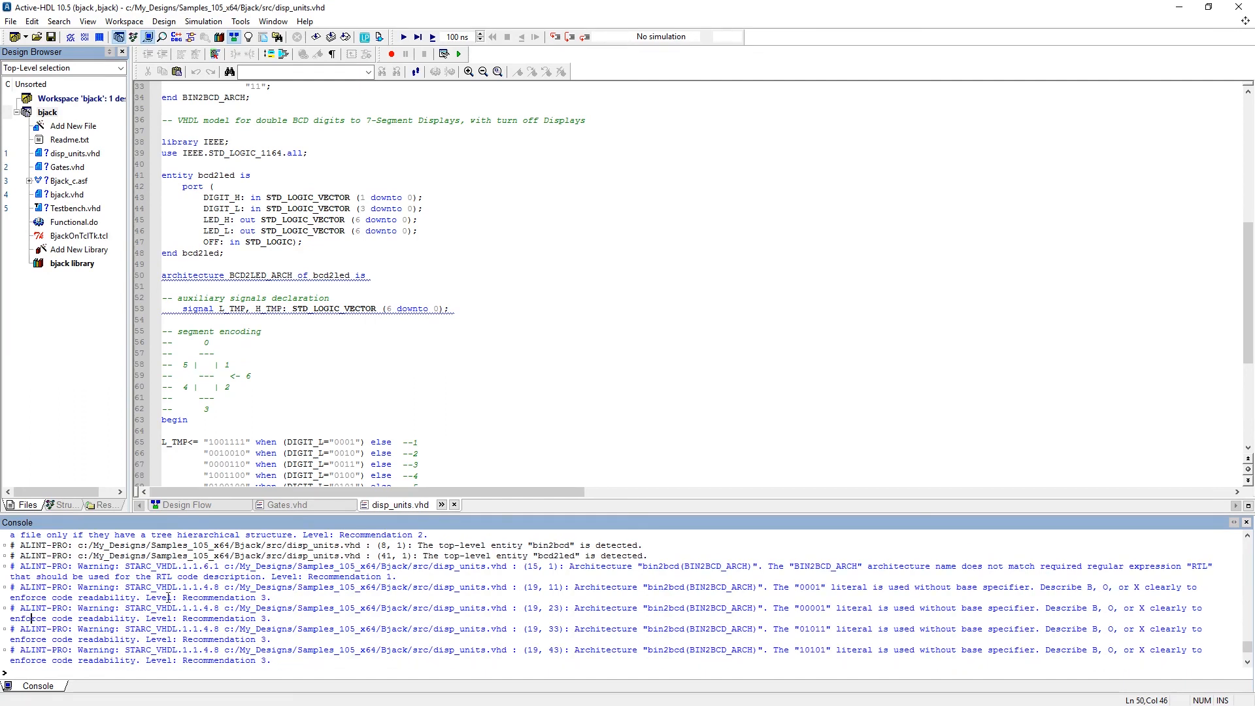